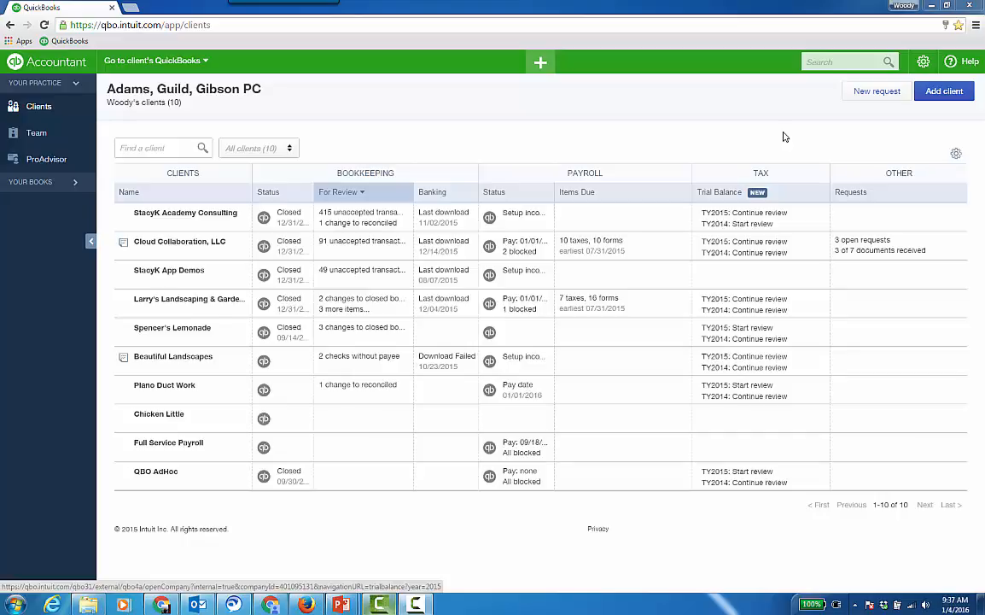
# Step: Open the client Cloud Collaboration, LLC and bring up its Trial Balance from the accountant tools
pyautogui.click(763, 226)
pyautogui.click(203, 65)
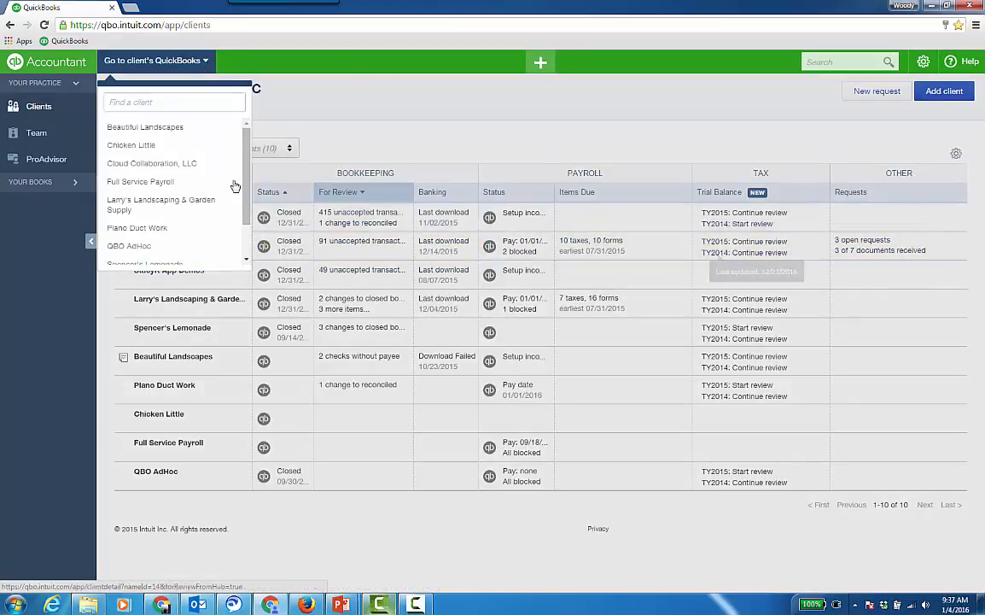
pyautogui.click(167, 161)
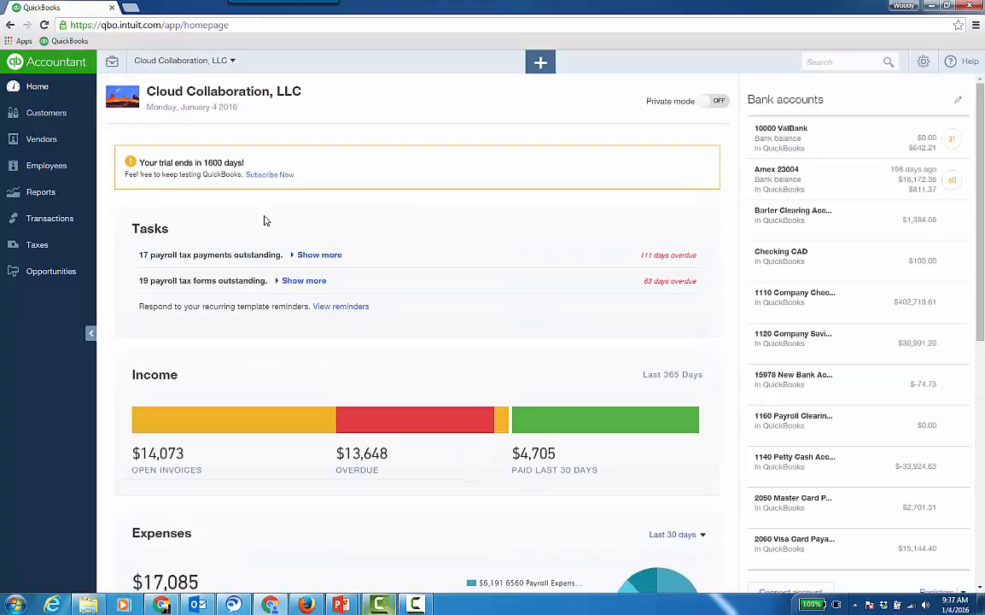
pyautogui.click(115, 65)
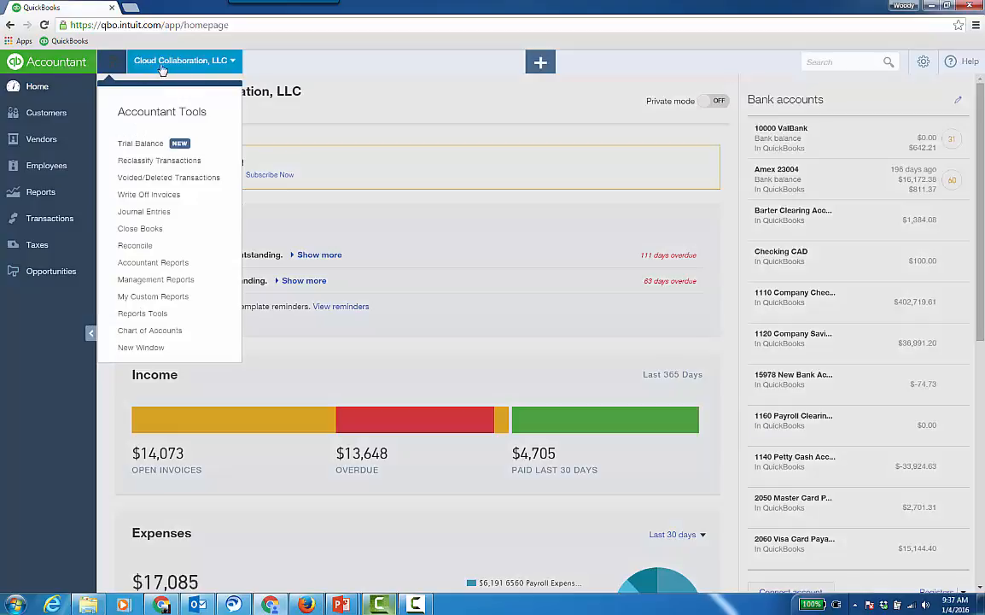
pyautogui.click(158, 146)
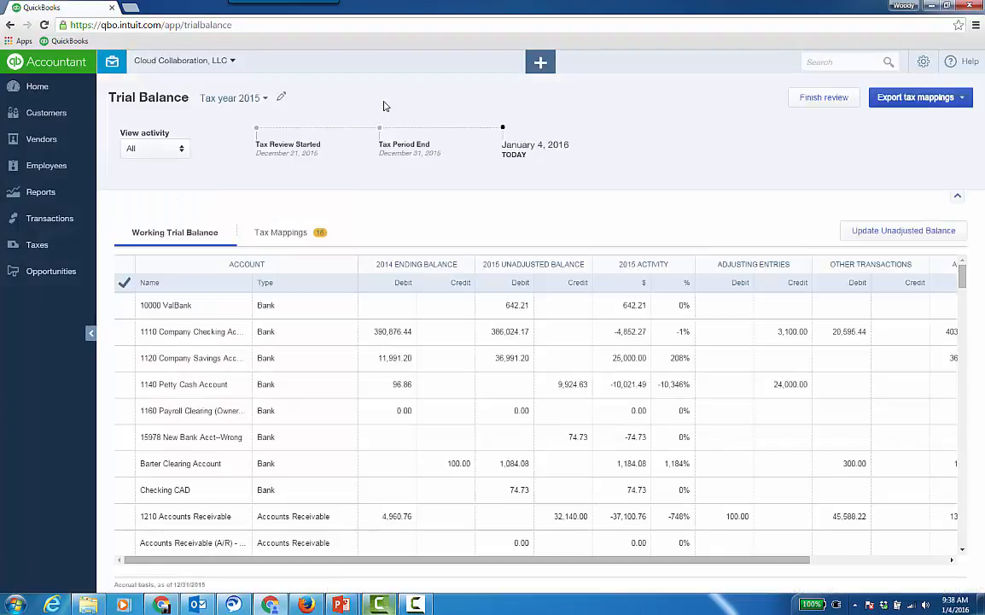
pyautogui.click(266, 99)
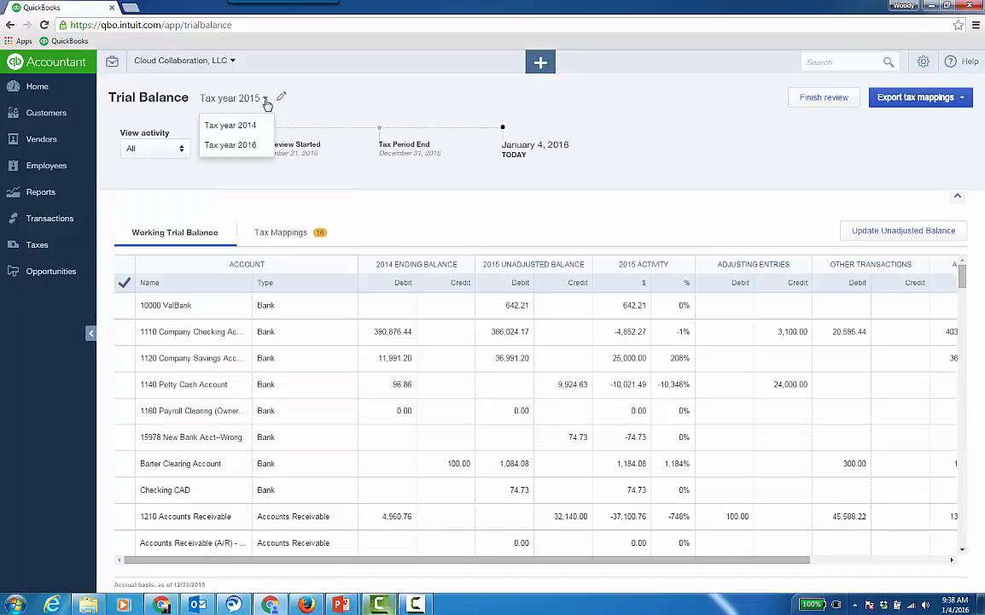
pyautogui.click(374, 100)
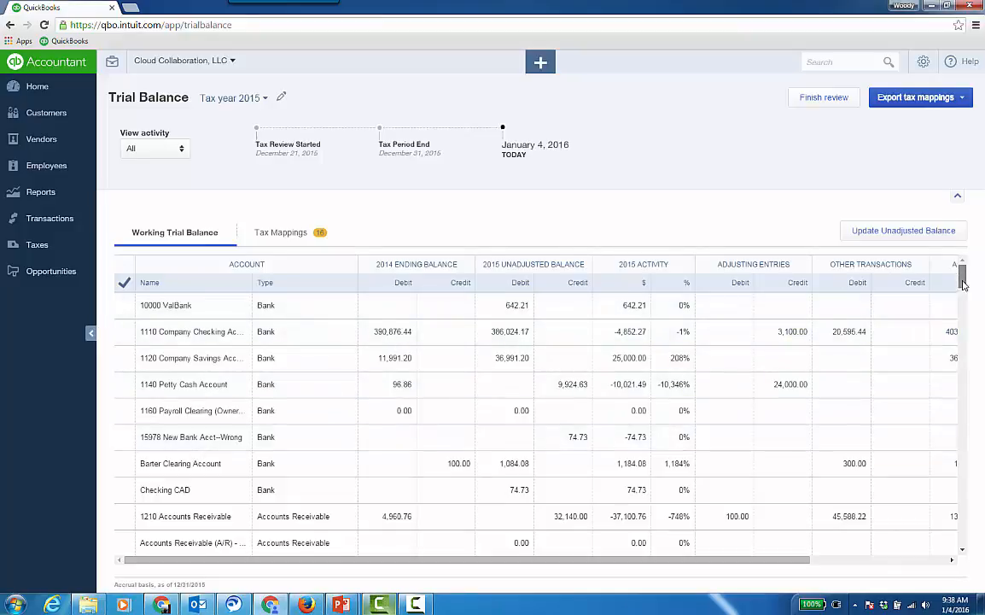
pyautogui.moveTo(963, 275)
pyautogui.mouseDown()
pyautogui.moveTo(972, 408)
pyautogui.moveTo(970, 265)
pyautogui.mouseUp()
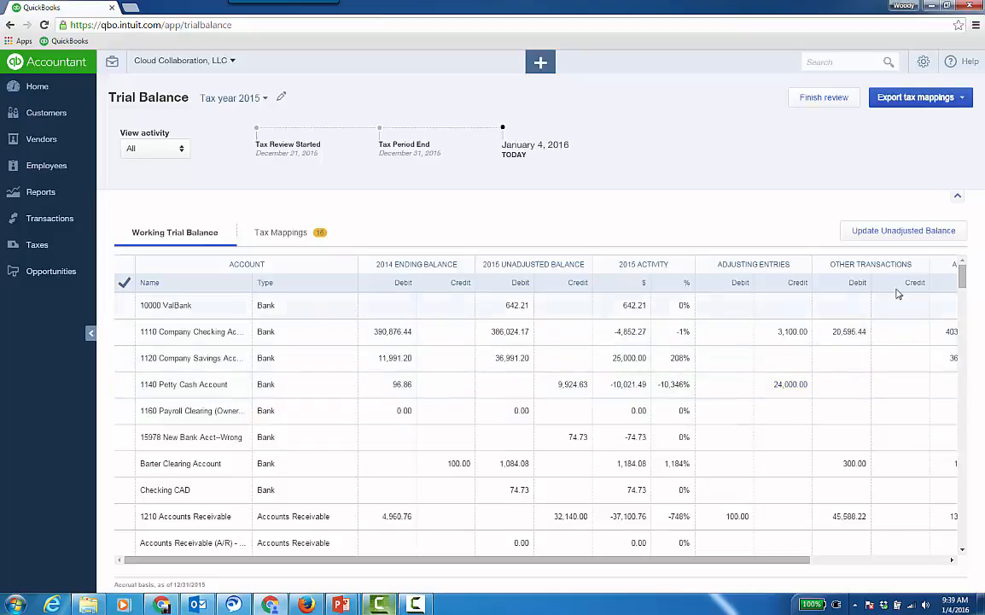
pyautogui.moveTo(962, 274)
pyautogui.mouseDown()
pyautogui.moveTo(970, 362)
pyautogui.moveTo(964, 269)
pyautogui.mouseUp()
# Step: Add and save an adjusting journal entry dated 12/31/2015 that credits 10000 ValBank 1,500.00 and debits Prepaid Expenses 1,500.00
pyautogui.click(725, 308)
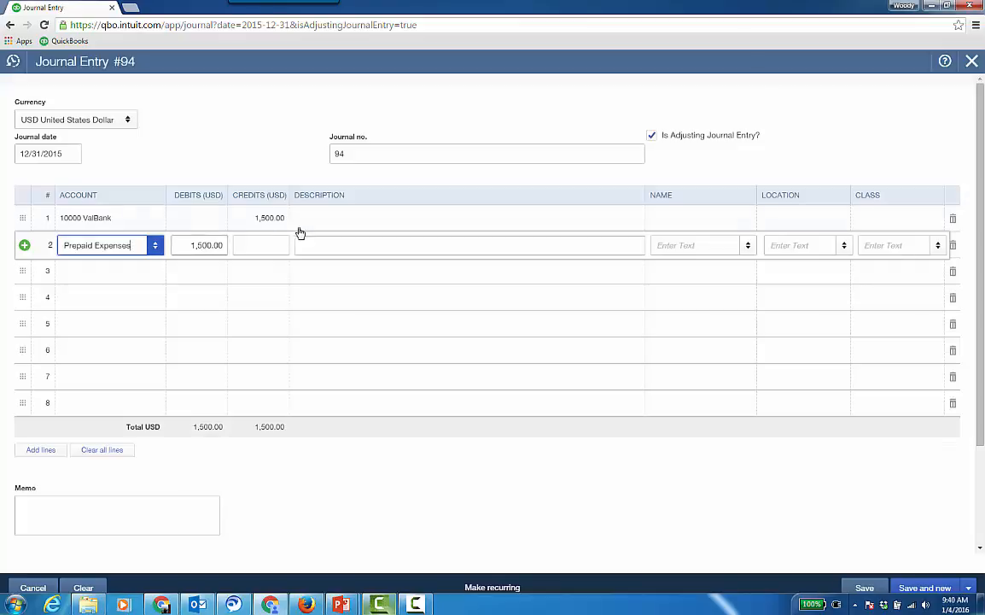
pyautogui.click(968, 587)
pyautogui.click(929, 564)
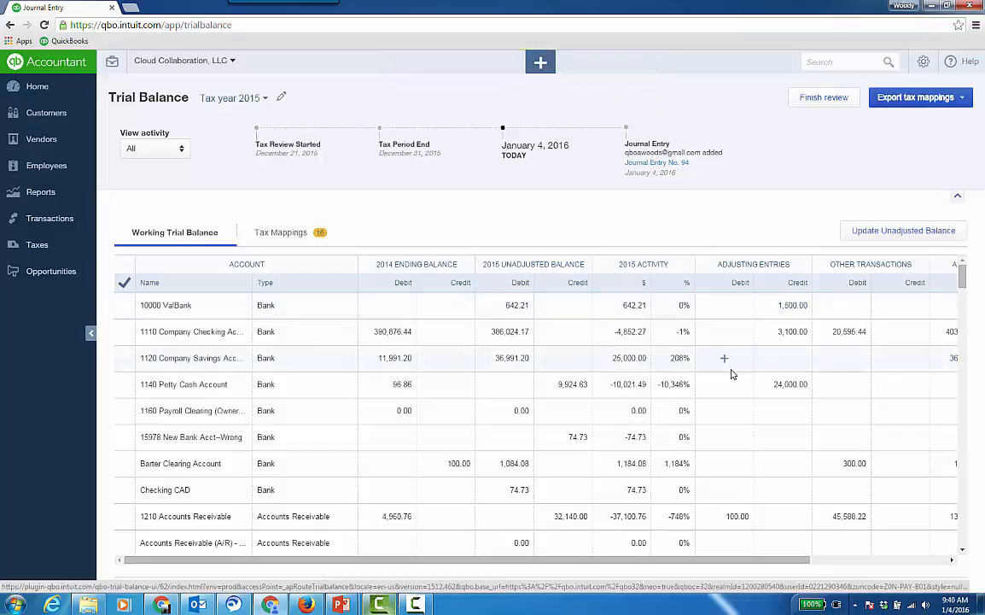
# Step: Find the Prepaid Expenses account in the working trial balance and open the details behind its adjusting-entry debit
pyautogui.scroll(-2, 728, 375)
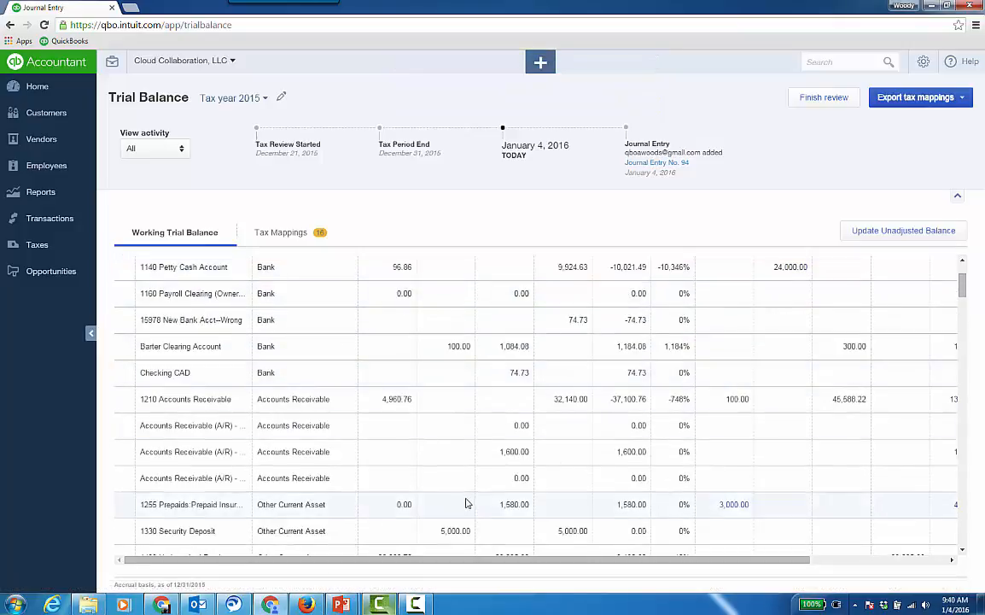
pyautogui.scroll(-1, 472, 487)
pyautogui.scroll(-1, 472, 487)
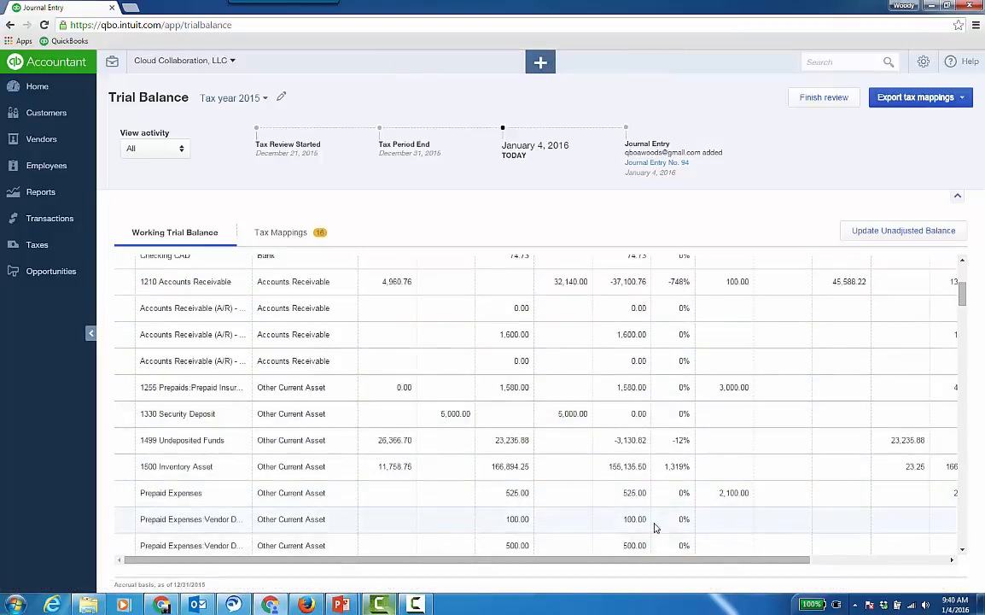
pyautogui.click(735, 494)
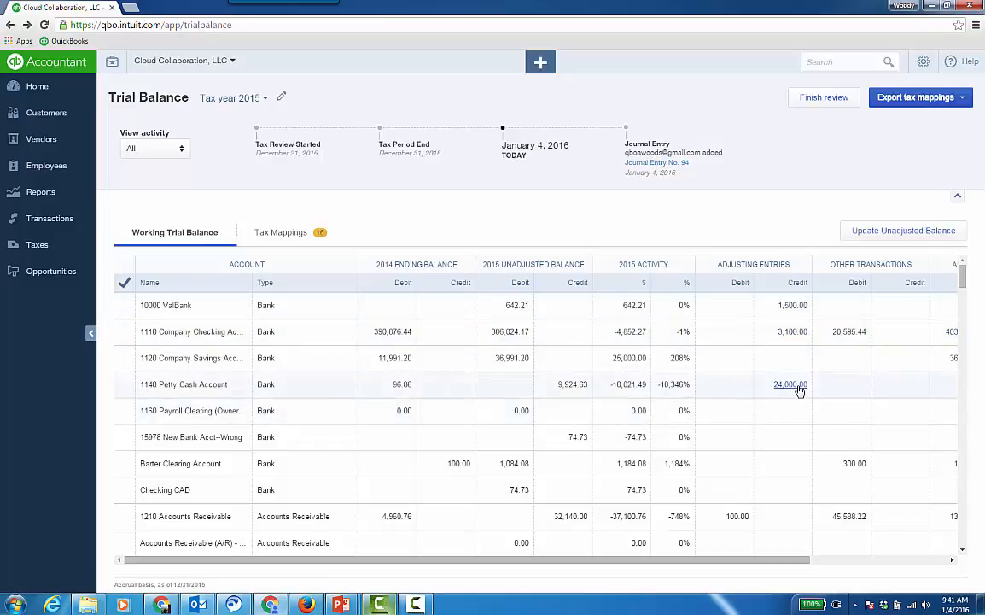
# Step: Open the workpapers note on the 10000 ValBank account
pyautogui.moveTo(807, 566); pyautogui.dragTo(898, 566)
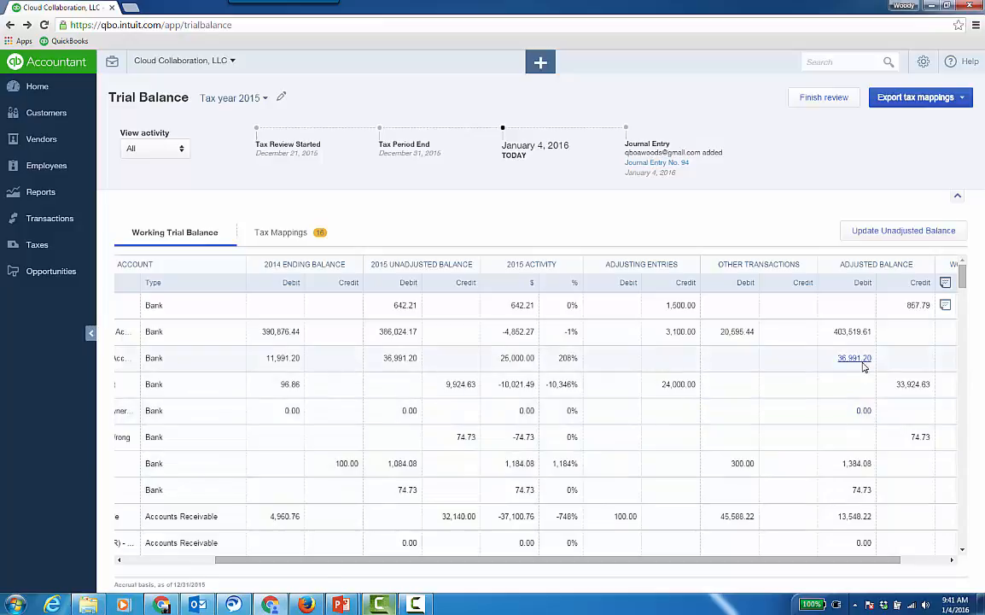
pyautogui.hscroll(2, 865, 570)
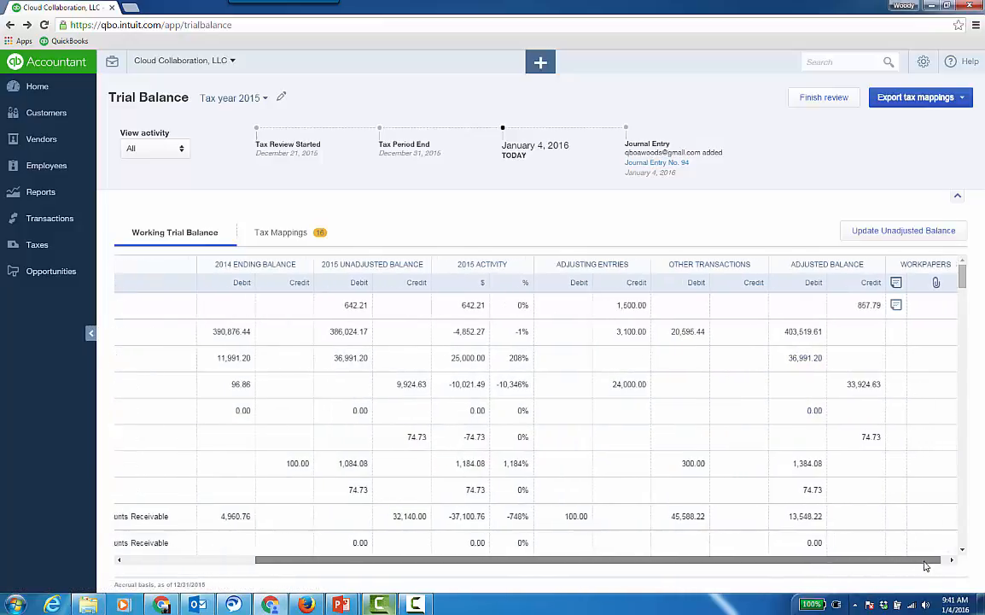
pyautogui.click(888, 306)
pyautogui.moveTo(938, 312)
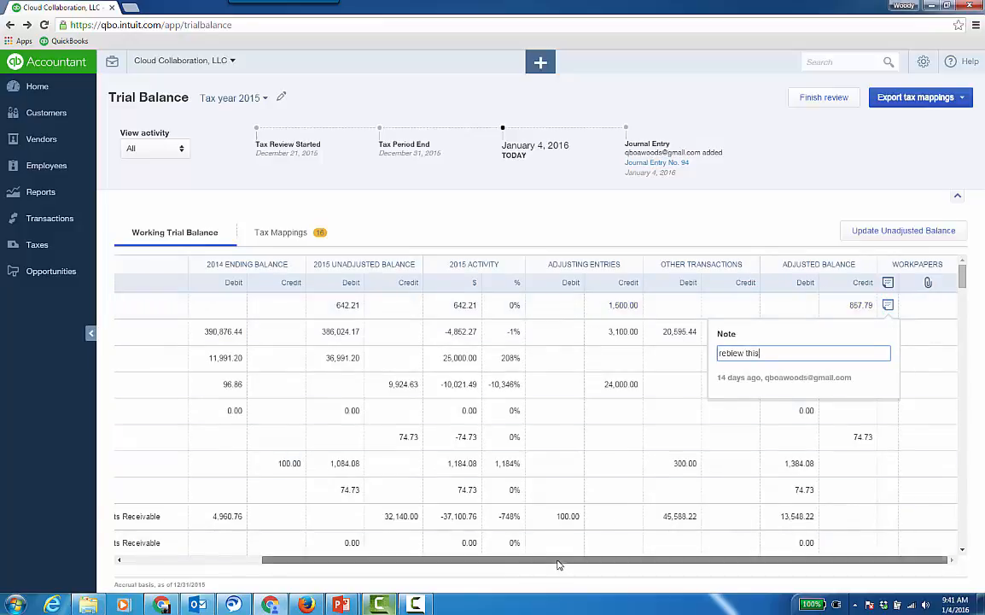
# Step: Mark the 10000 ValBank, 1110 Company Checking, 1120 Company Savings and 1140 Petty Cash accounts as complete
pyautogui.moveTo(561, 563); pyautogui.dragTo(385, 574)
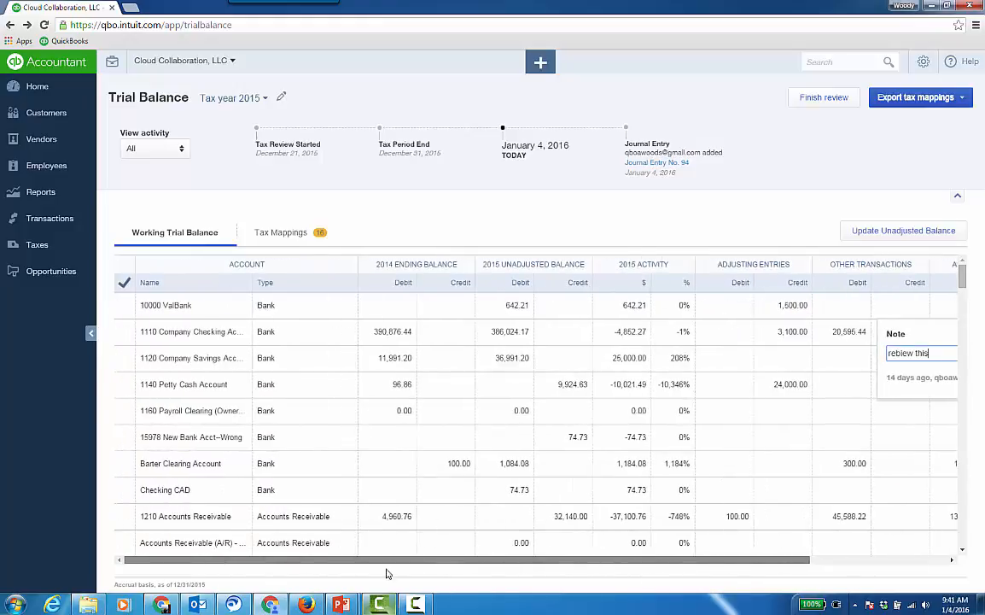
pyautogui.click(123, 305)
pyautogui.click(124, 331)
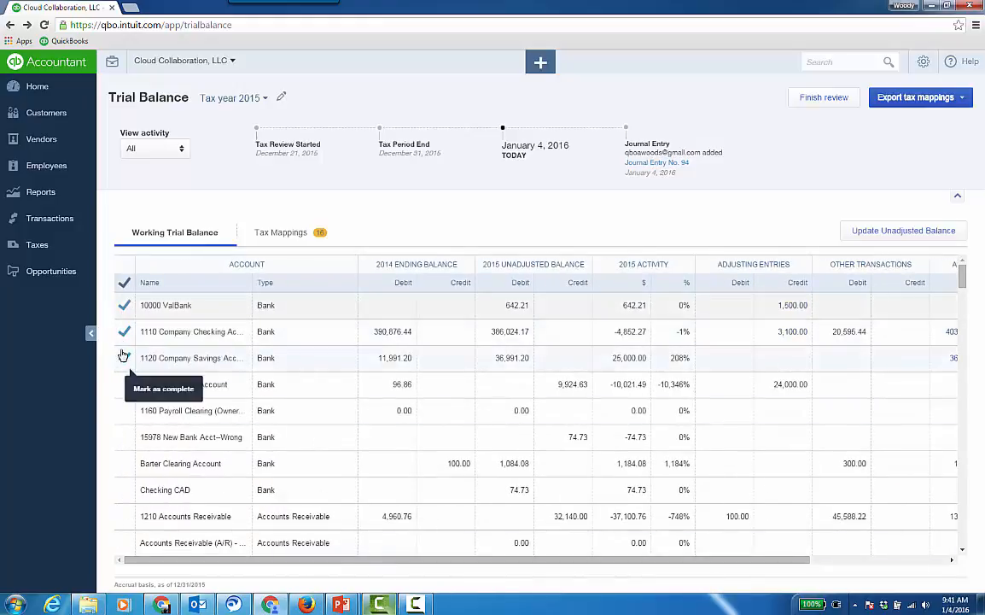
pyautogui.click(124, 358)
pyautogui.click(122, 385)
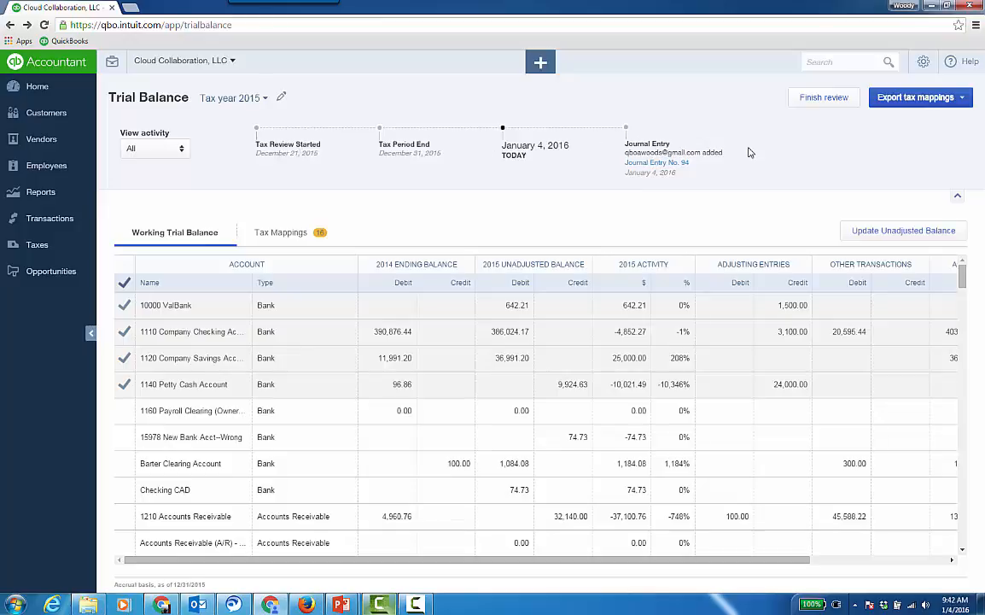
# Step: Update the unadjusted balances of the 2015 trial balance and confirm the update
pyautogui.click(879, 239)
pyautogui.click(610, 379)
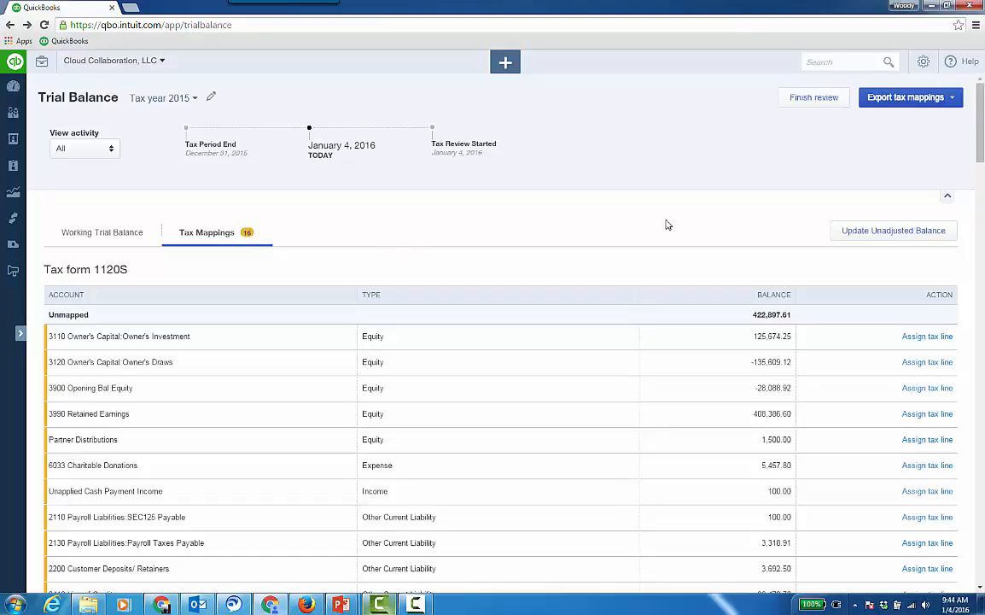
# Step: View the export options for the tax mappings and examine the unmapped and mapped accounts for Tax form 1120S
pyautogui.click(953, 98)
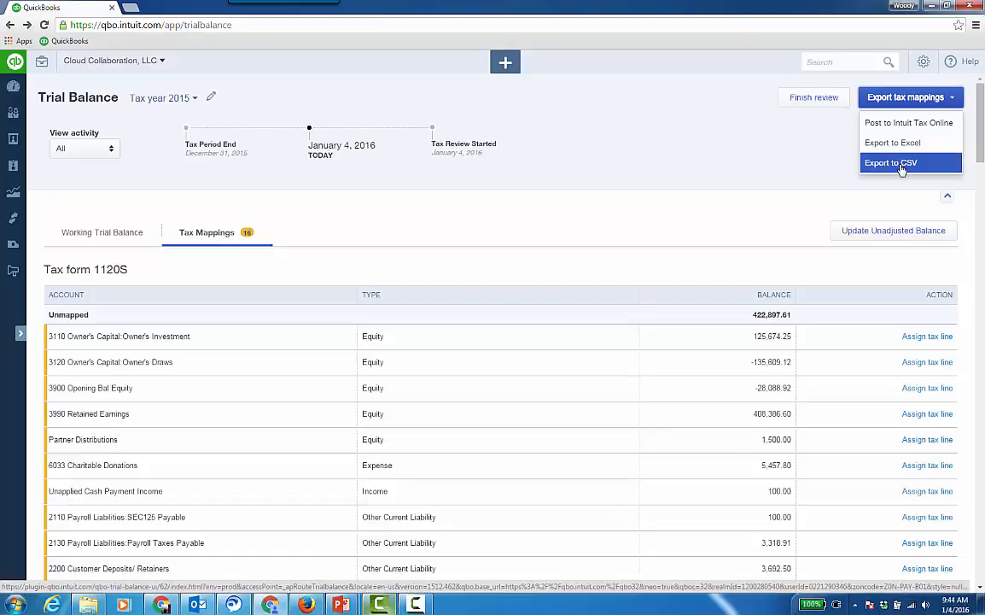
pyautogui.click(548, 214)
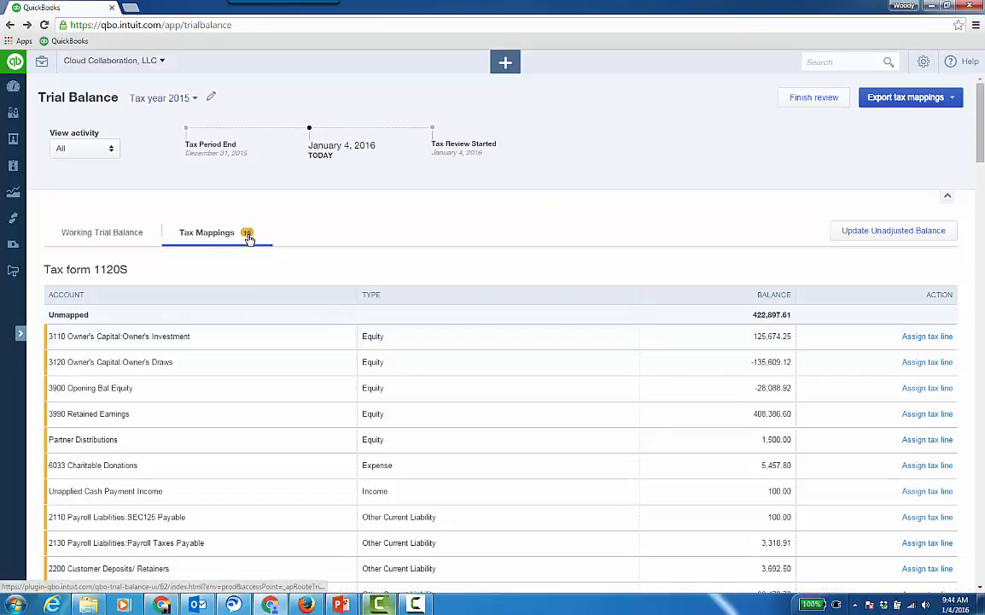
pyautogui.scroll(-5, 408, 418)
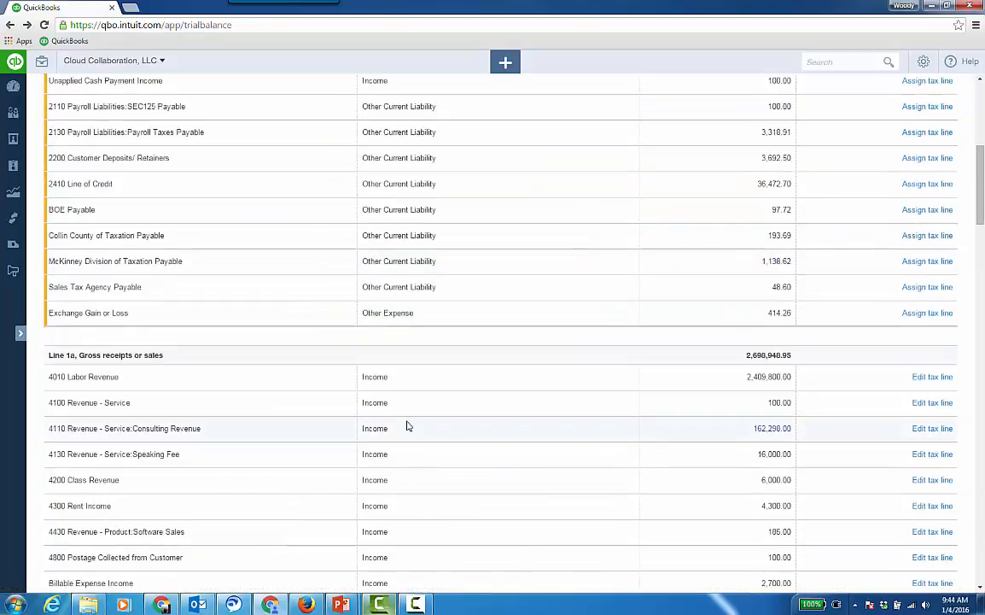
pyautogui.scroll(-1, 478, 410)
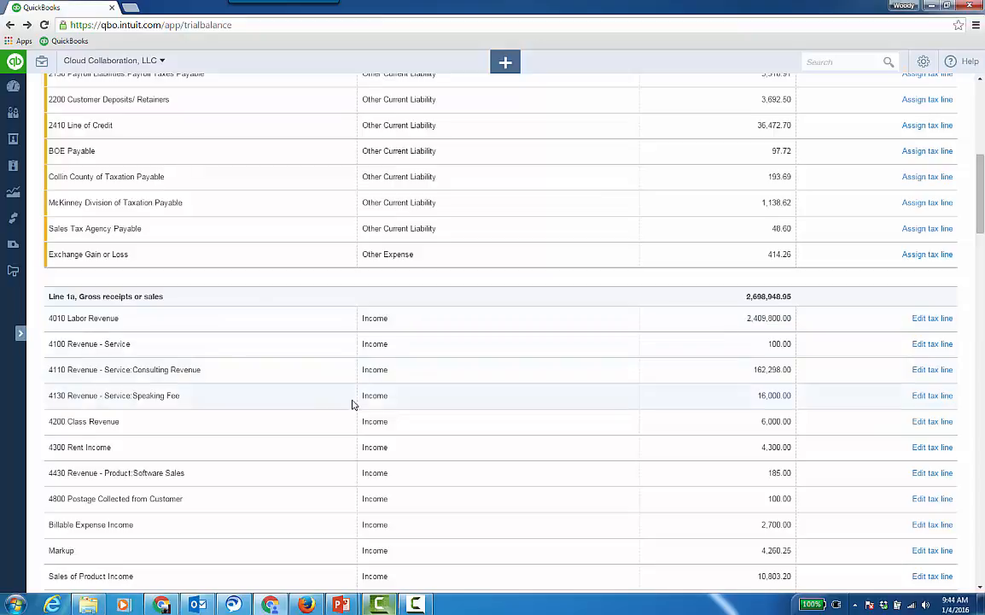
pyautogui.scroll(-15, 352, 402)
pyautogui.scroll(20, 352, 407)
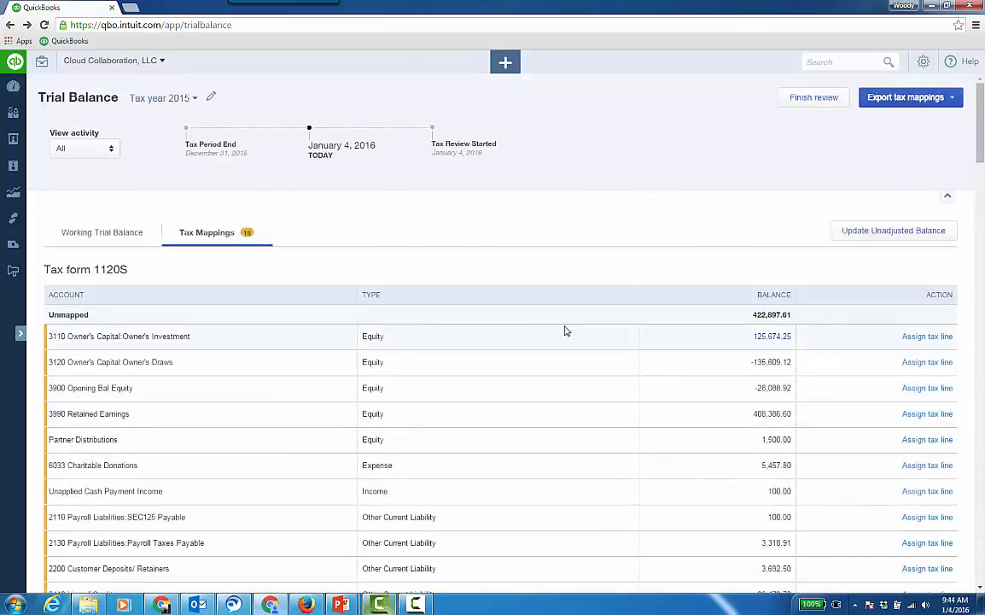
# Step: View the tax lines that can be assigned to the 3110 Owner's Capital:Owner's Investment account, without choosing one
pyautogui.click(924, 337)
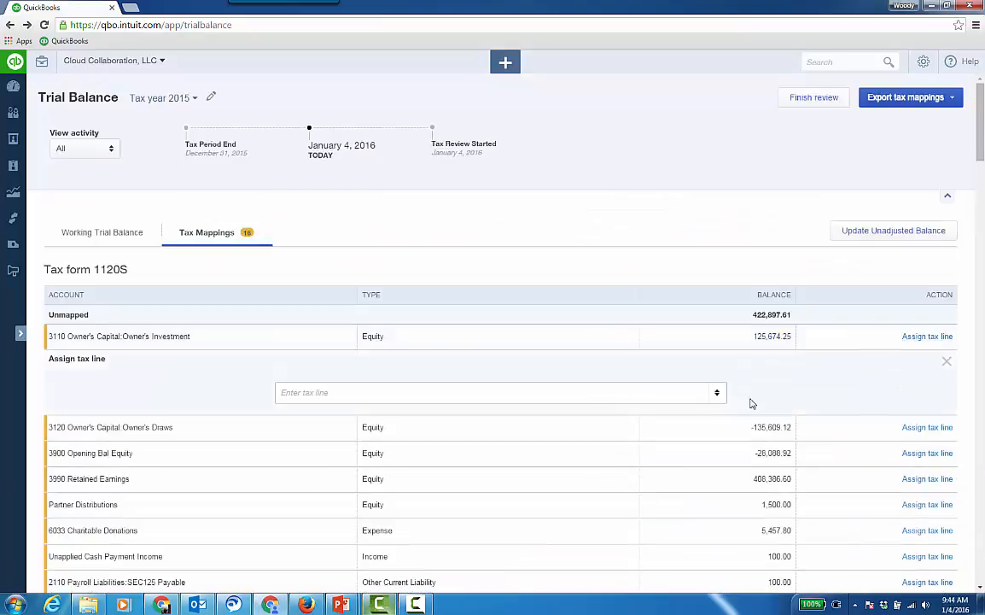
pyautogui.click(717, 397)
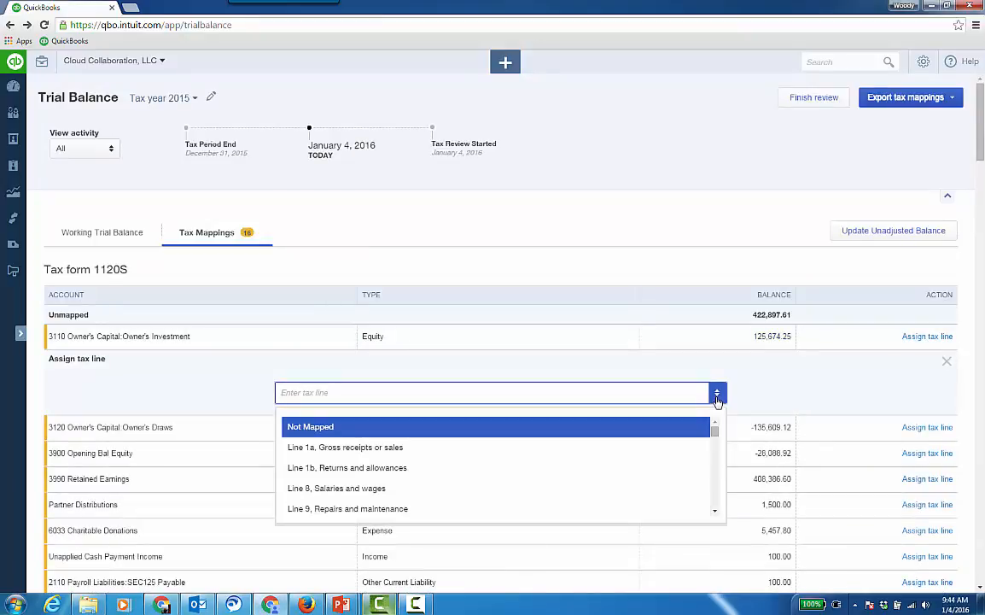
pyautogui.click(702, 211)
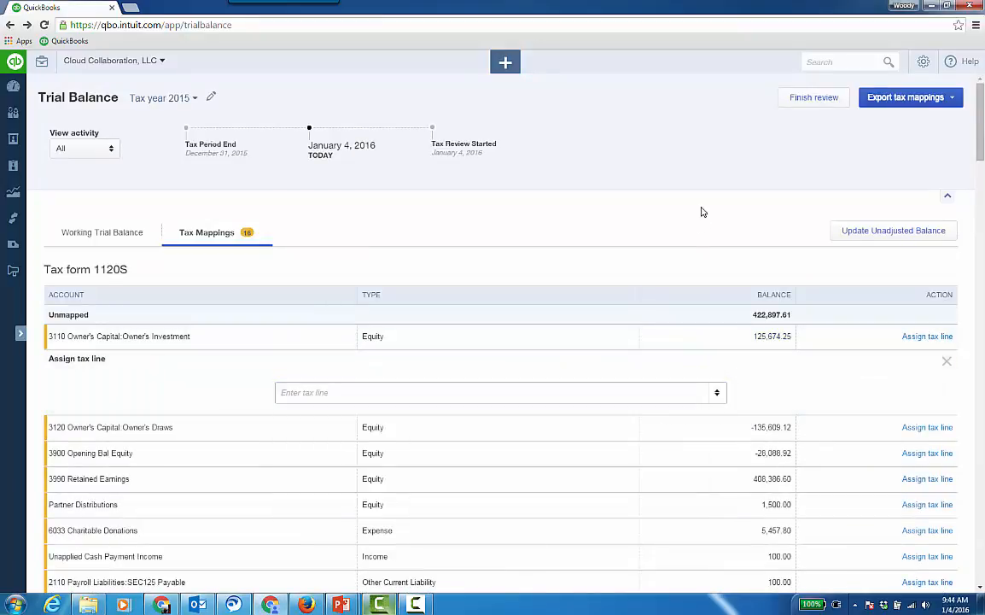
# Step: Finish the tax year 2015 review and return to the working trial balance
pyautogui.click(818, 99)
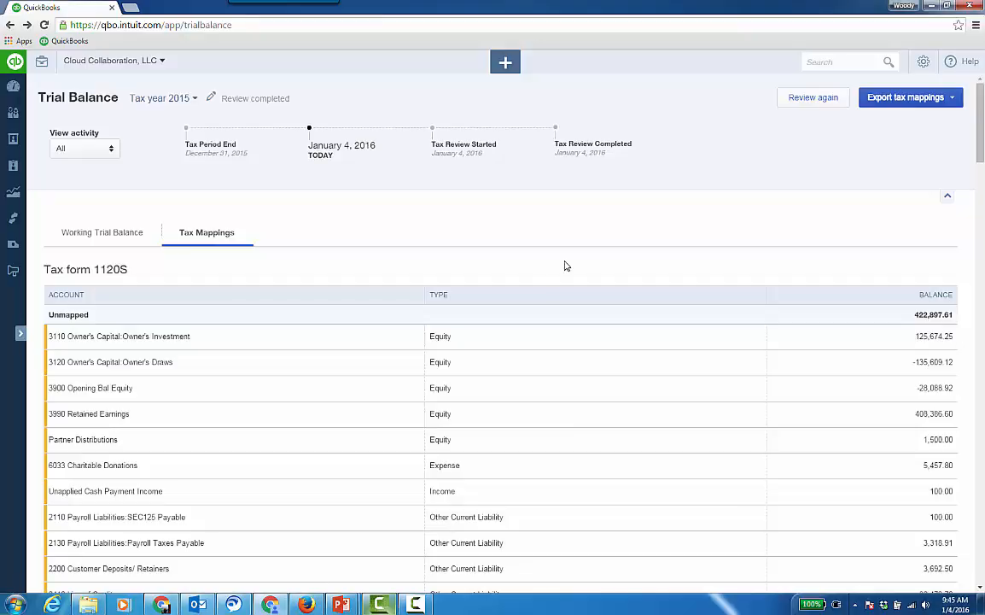
pyautogui.click(135, 237)
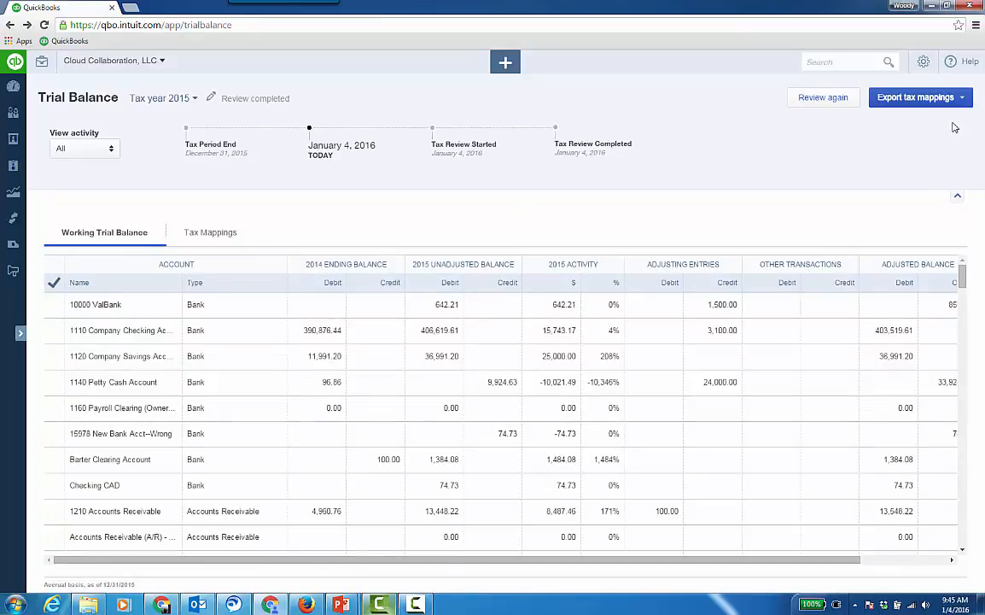
# Step: Post the tax mappings to Intuit Tax Online as a new 2015 return and continue to the return
pyautogui.click(962, 99)
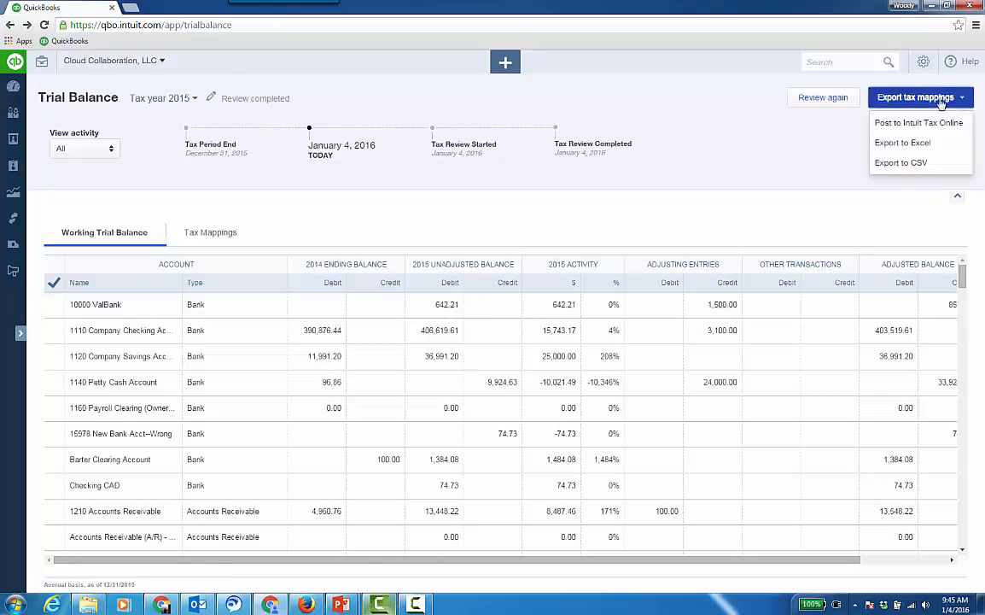
pyautogui.click(920, 124)
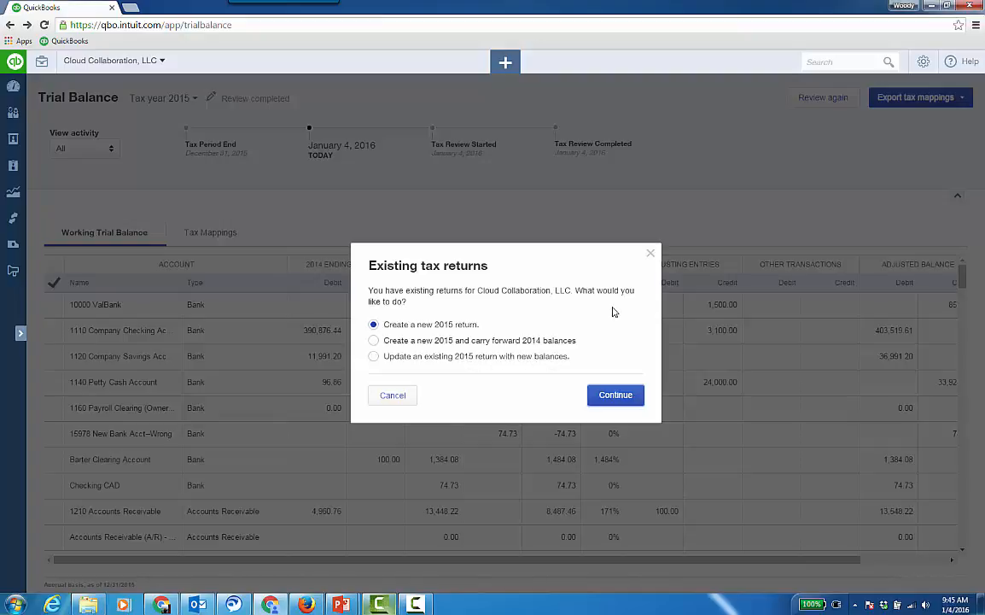
pyautogui.click(629, 401)
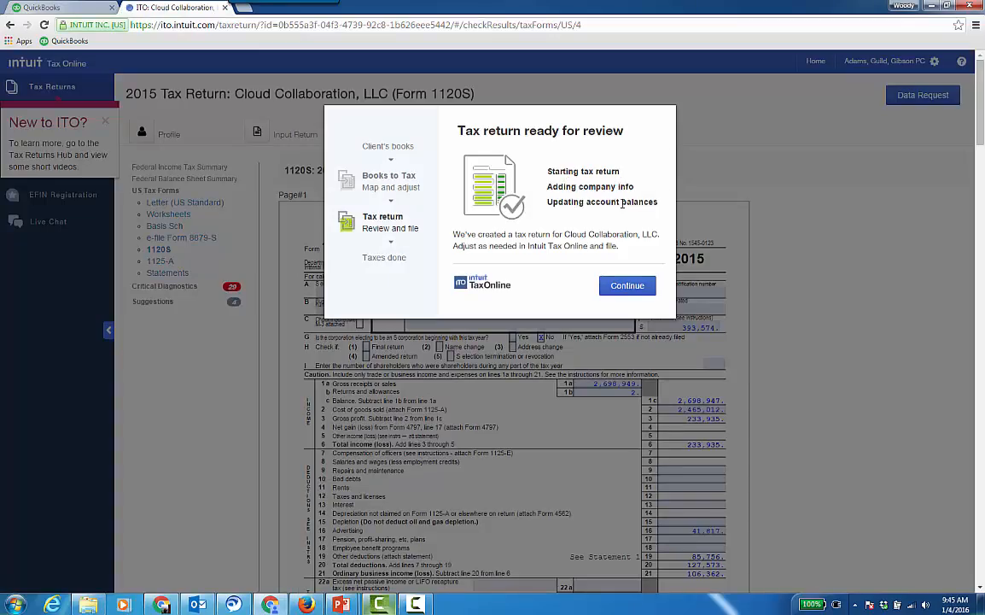
pyautogui.click(627, 285)
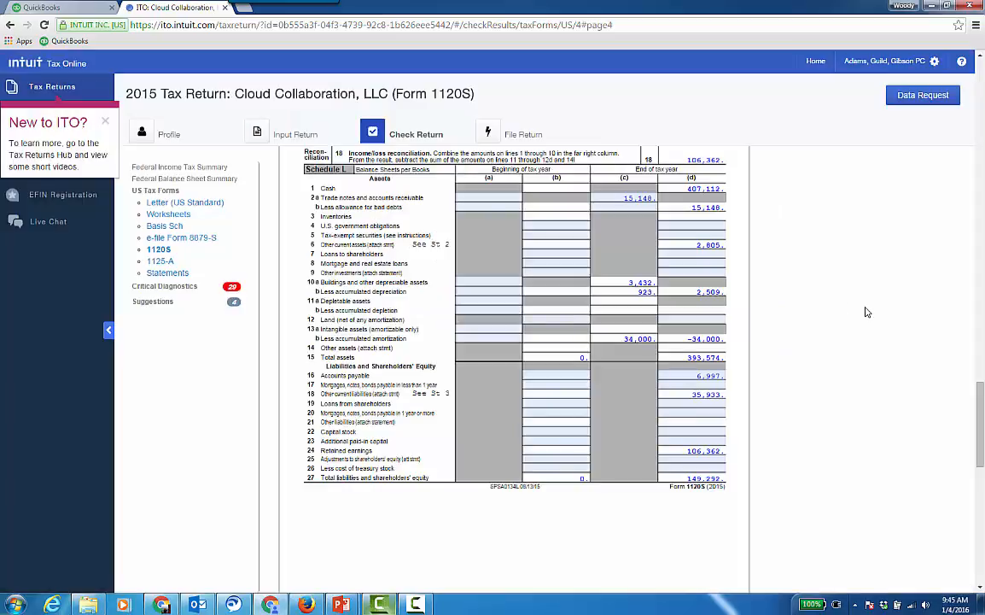
# Step: Look through the generated Form 1120S from the Schedule L balance sheet back to its first page
pyautogui.scroll(15, 870, 311)
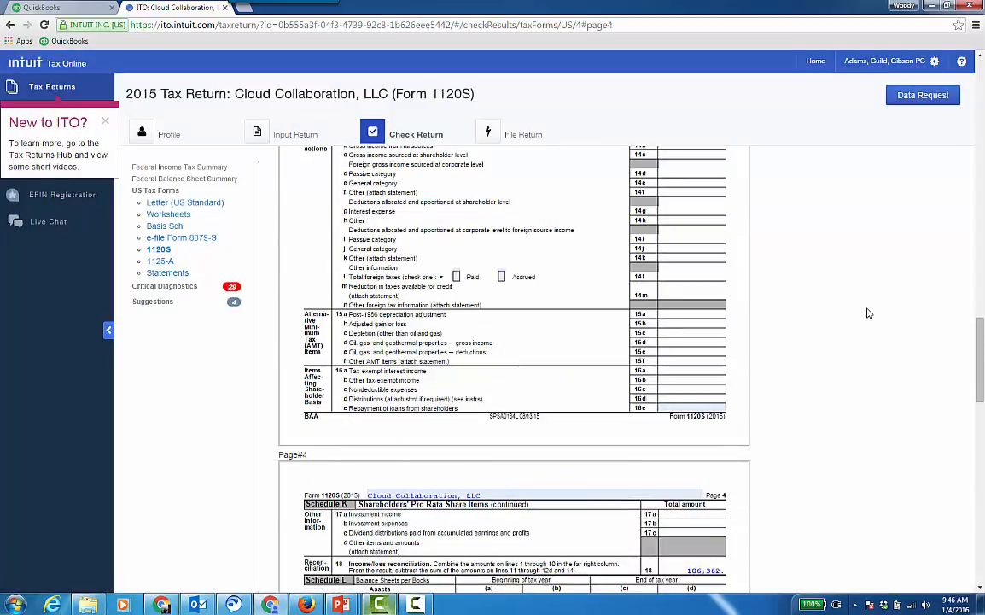
pyautogui.scroll(15, 870, 314)
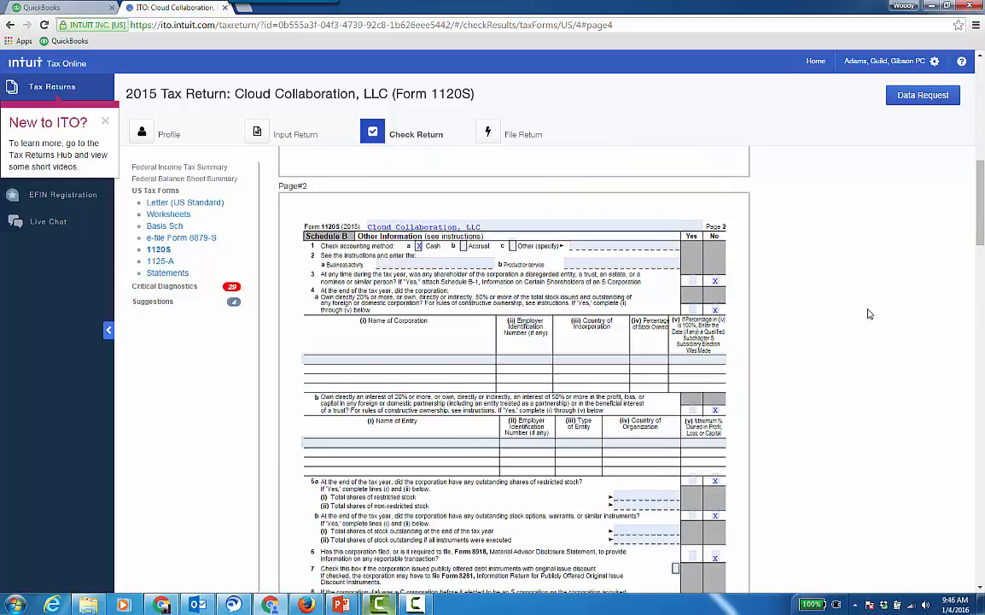
pyautogui.scroll(3, 869, 315)
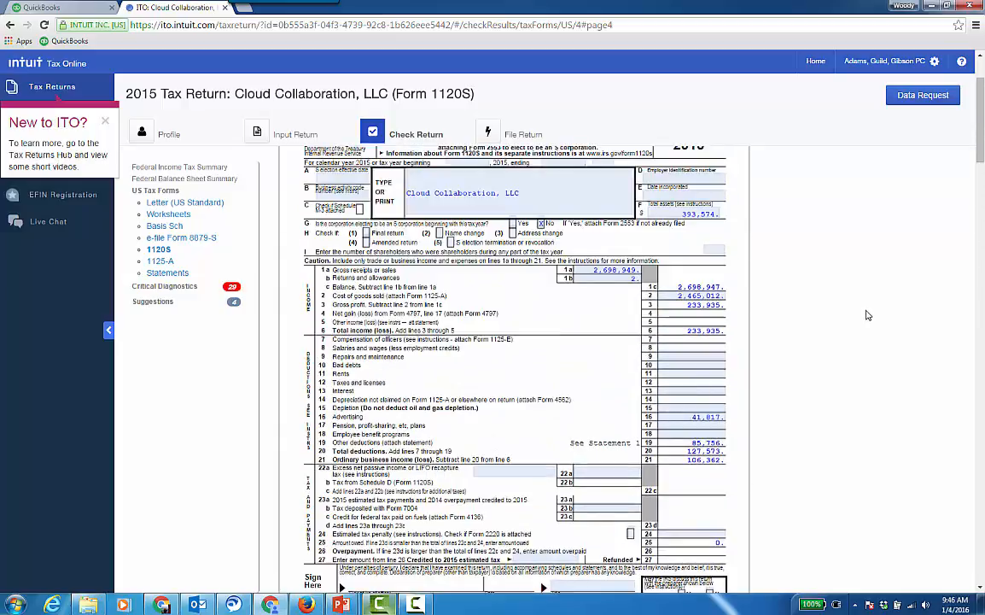